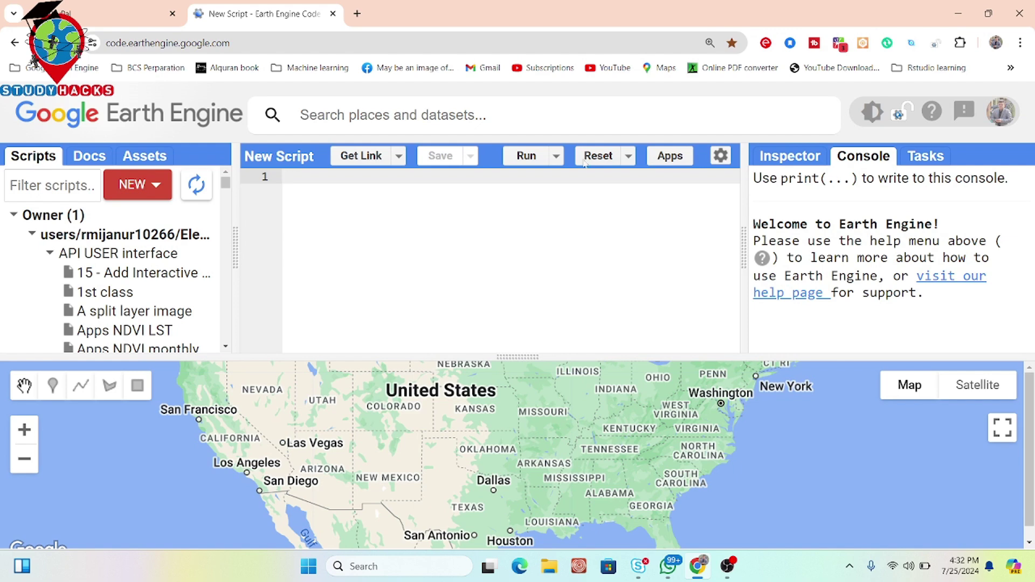
# Step: Choose Register a new Cloud Project from the account avatar menu, opening it in a new tab
pyautogui.hotkey('ctrl', 'l')
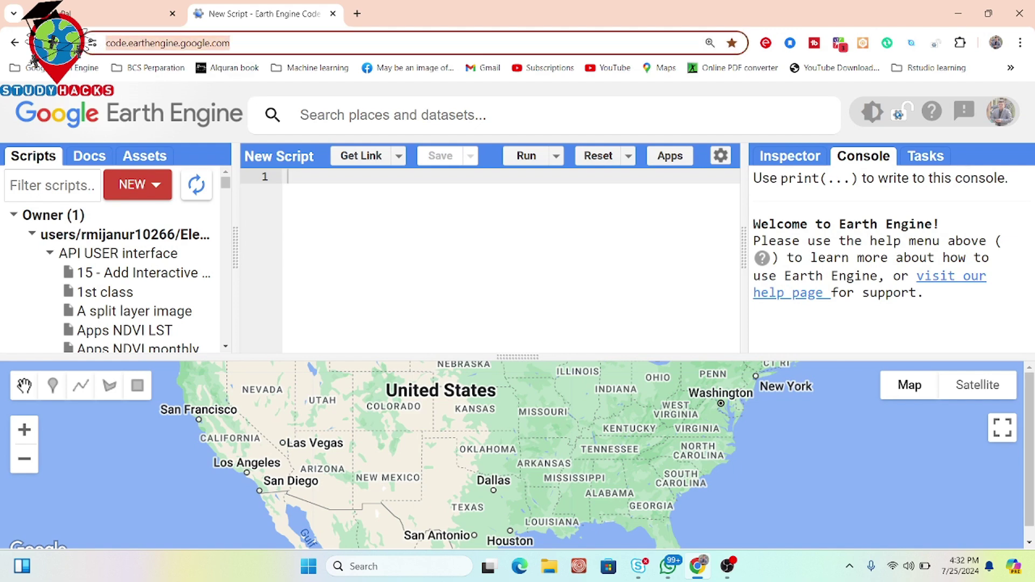
pyautogui.press('End')
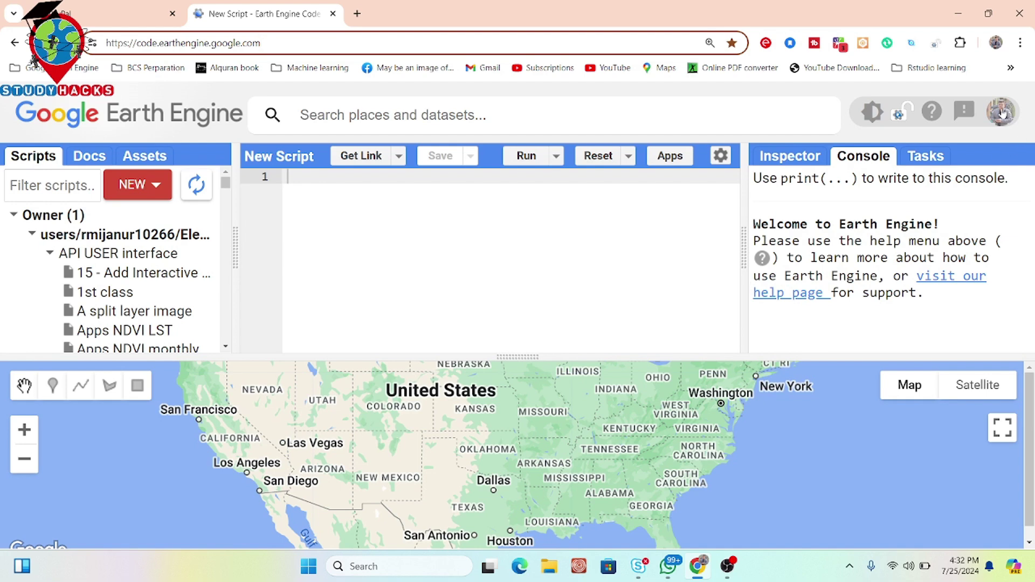
pyautogui.click(1002, 113)
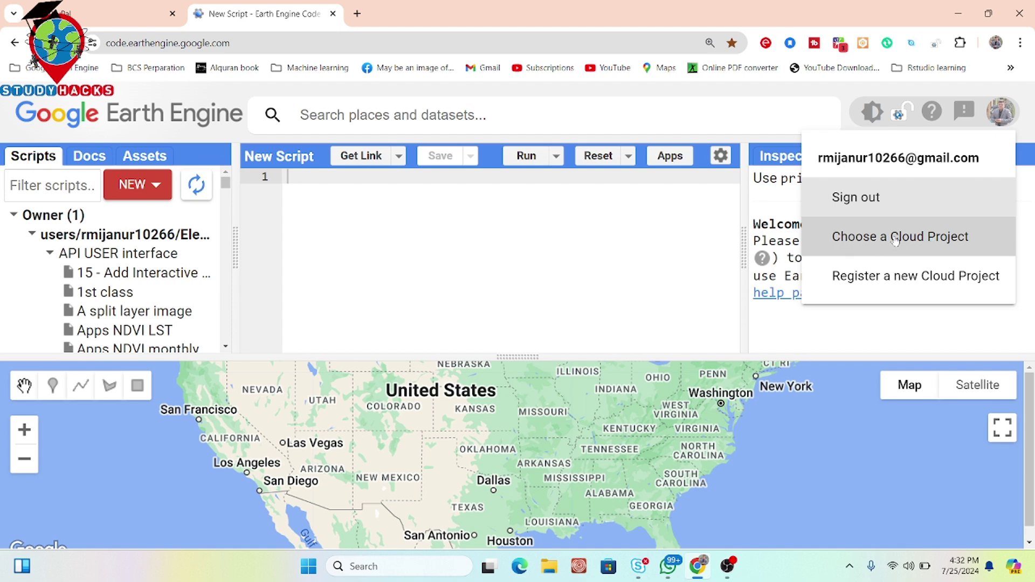
pyautogui.click(908, 283)
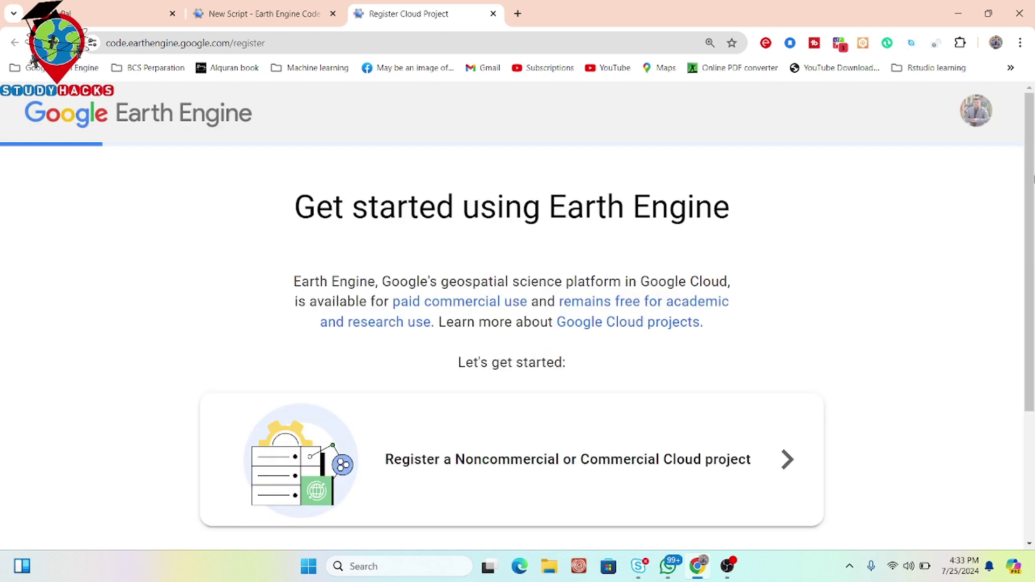
# Step: Pick the Register a Noncommercial or Commercial Cloud project option
pyautogui.scroll(-2, 604, 401)
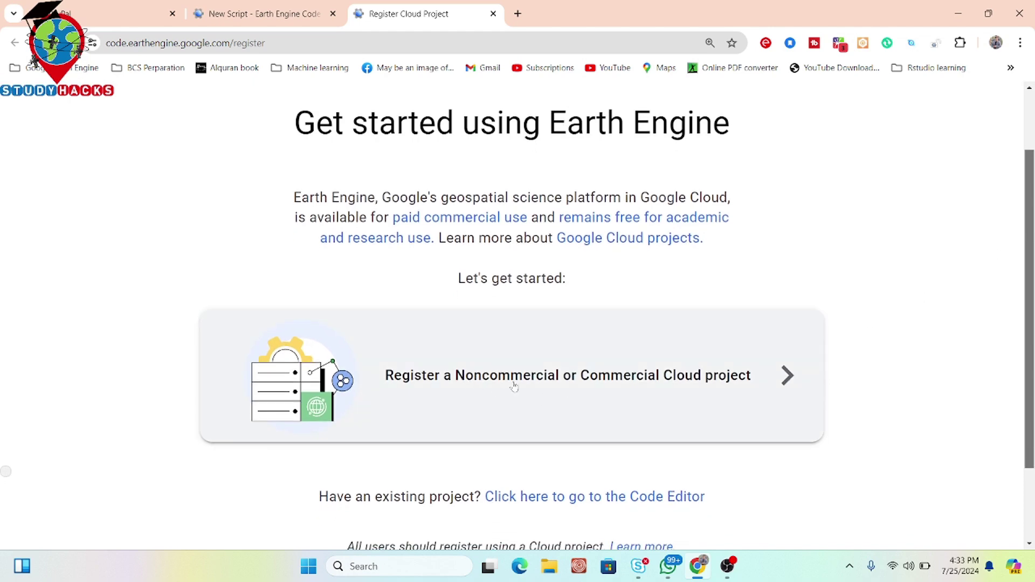
pyautogui.click(595, 387)
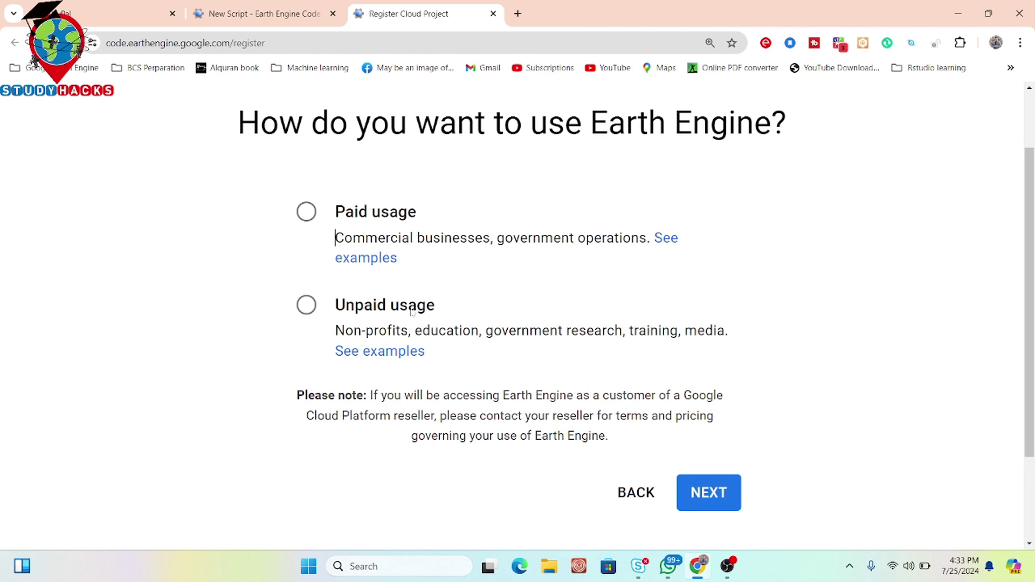
# Step: Choose Unpaid usage with project type Academia & Research, then continue to the Cloud Project step
pyautogui.click(307, 306)
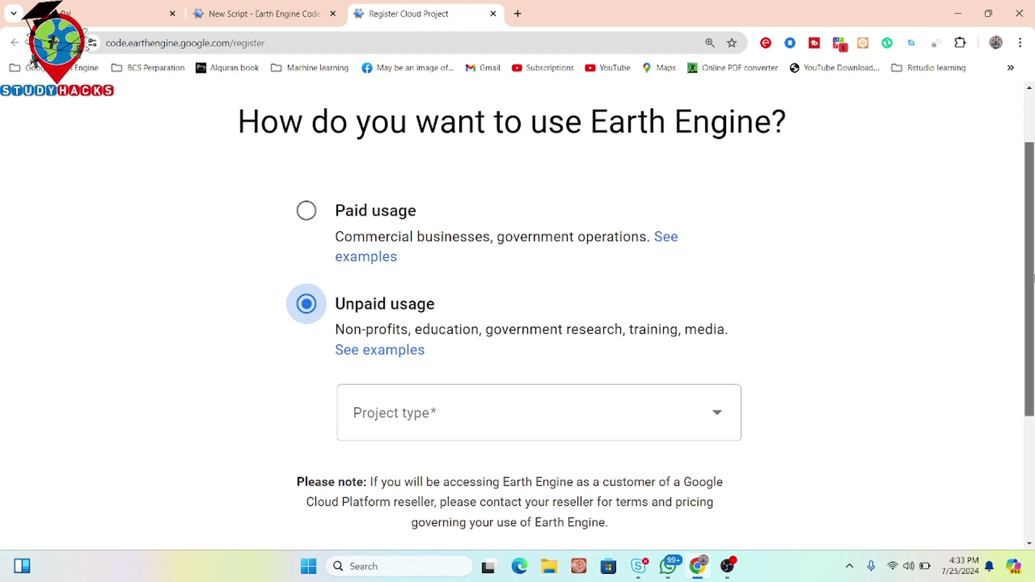
pyautogui.scroll(-2, 818, 363)
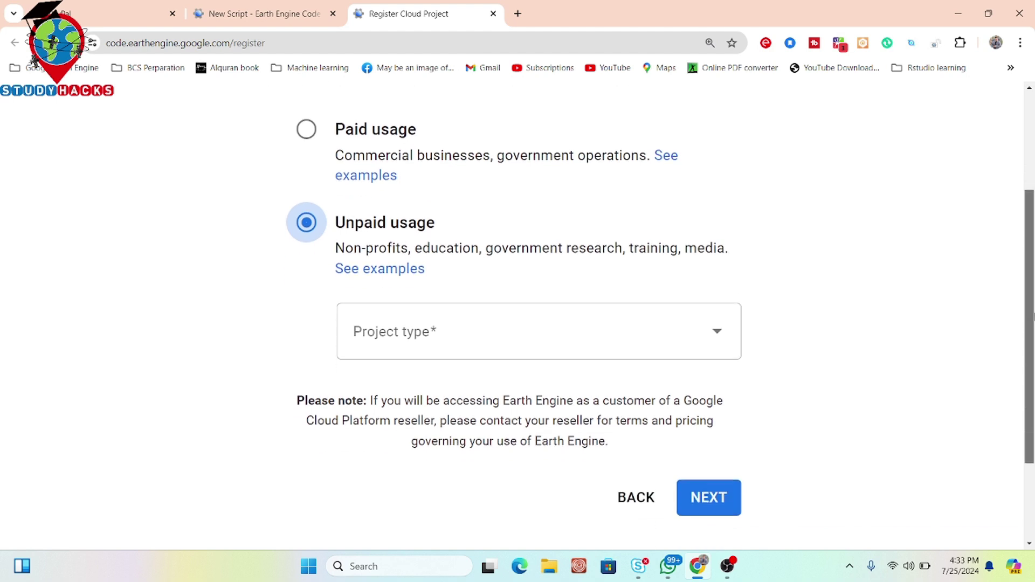
pyautogui.click(734, 340)
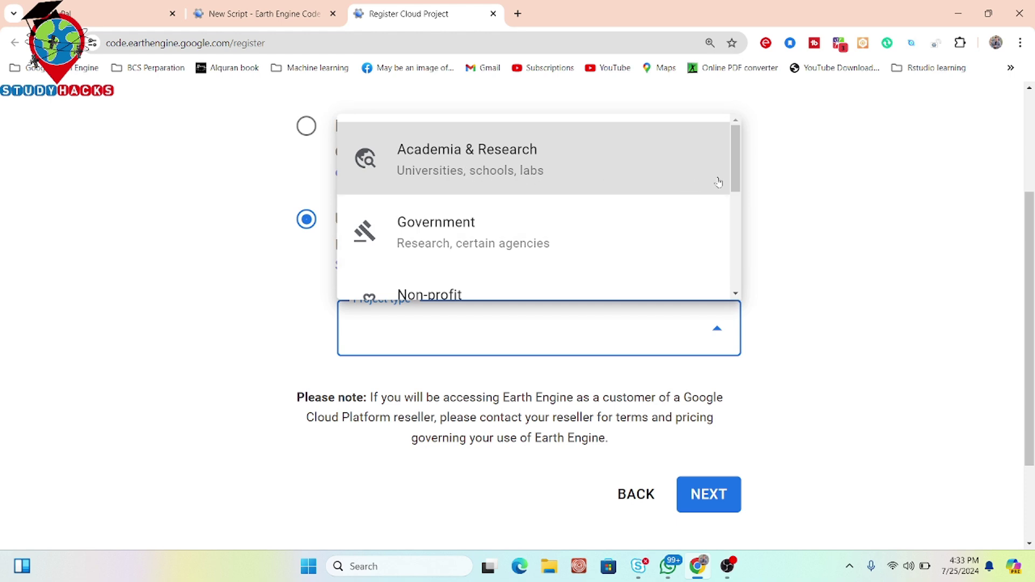
pyautogui.moveTo(735, 182); pyautogui.dragTo(741, 274)
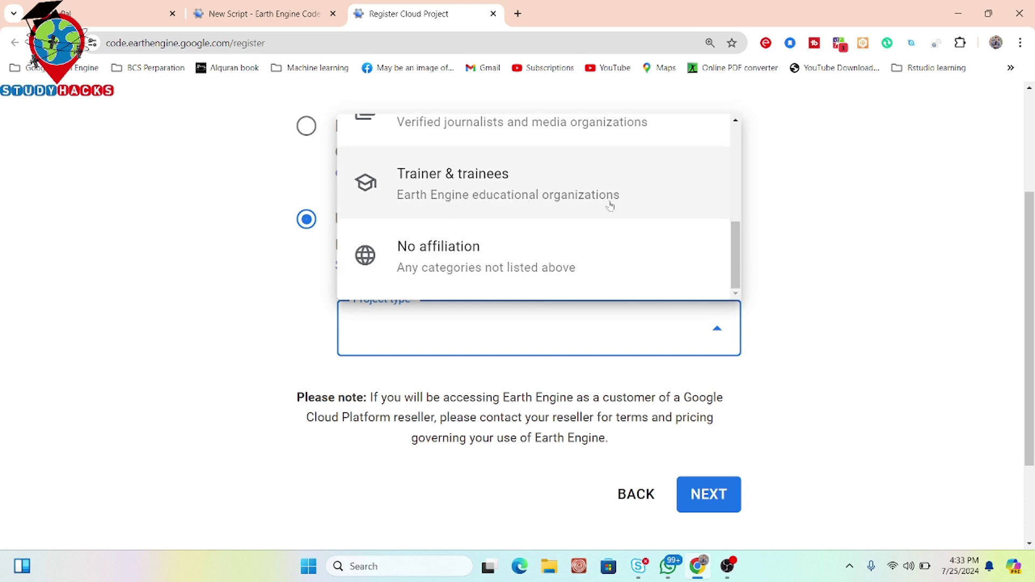
pyautogui.moveTo(735, 253); pyautogui.dragTo(679, 151)
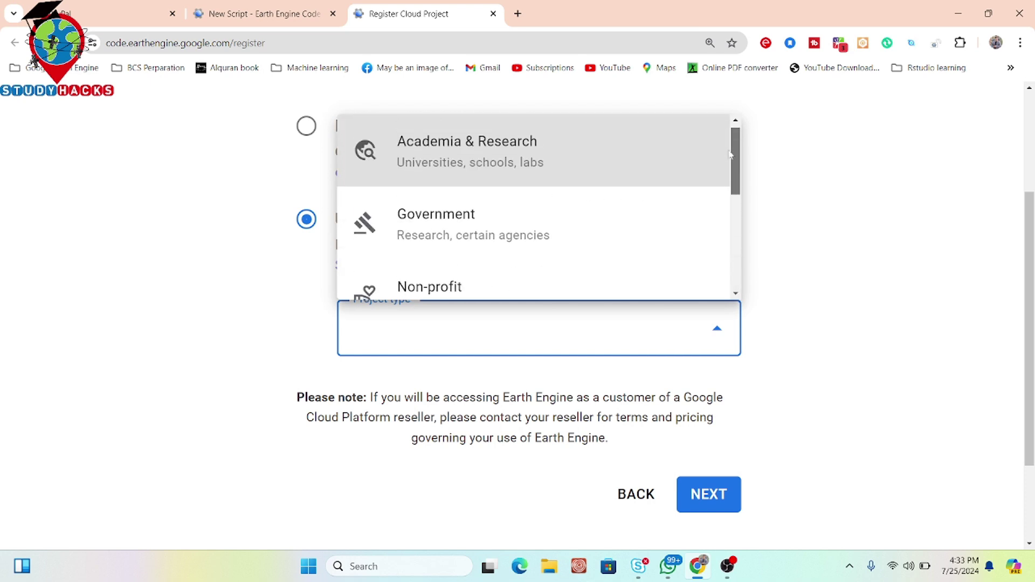
pyautogui.click(476, 167)
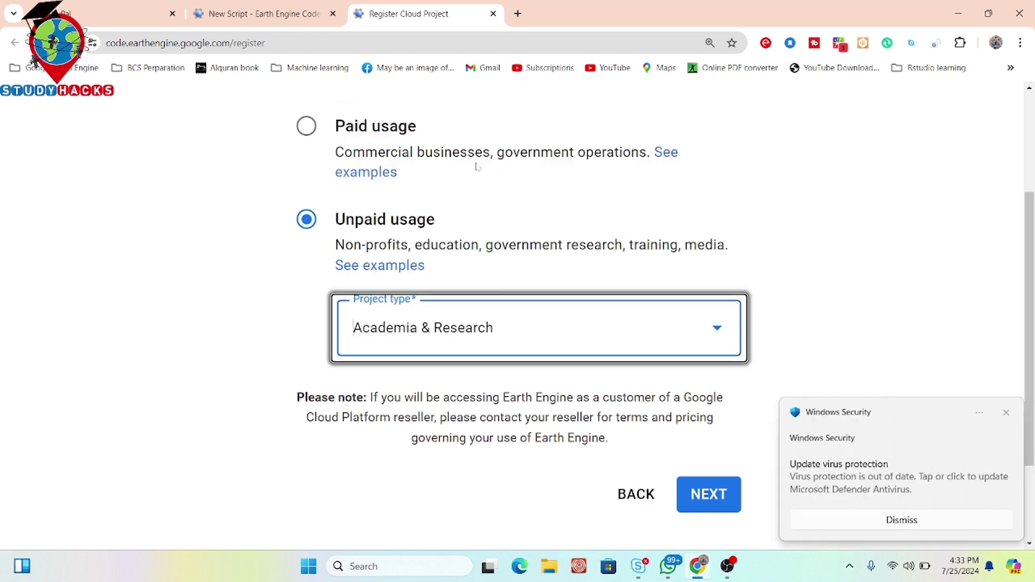
pyautogui.click(693, 493)
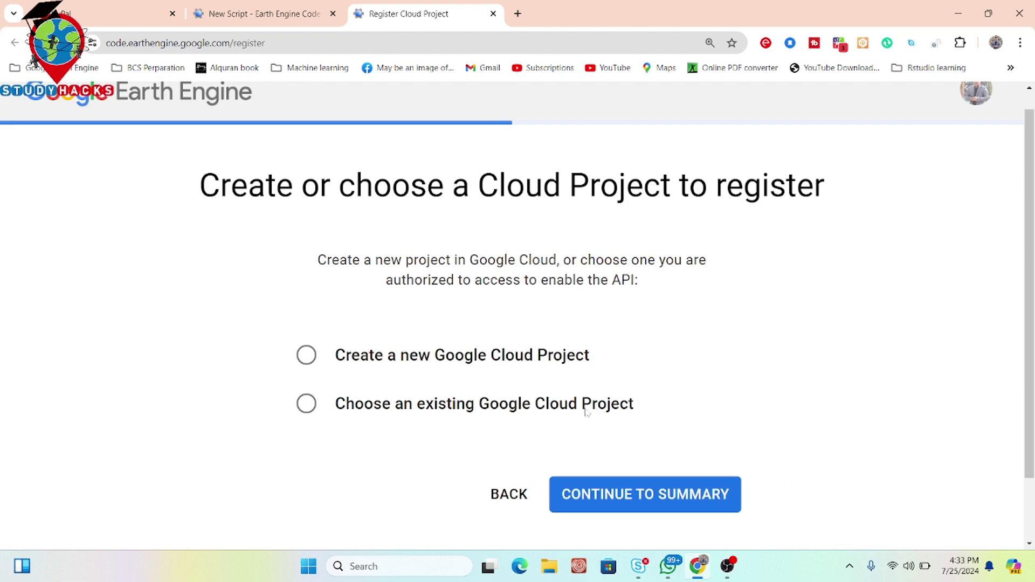
# Step: Select Create a new Google Cloud Project and check the organization list without changing it
pyautogui.click(304, 356)
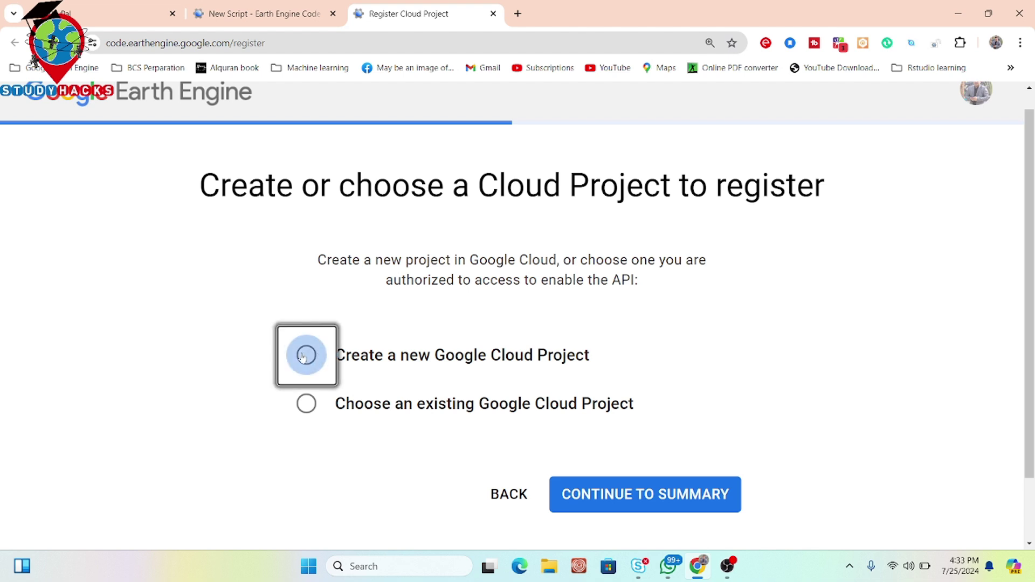
pyautogui.scroll(-2, 1032, 272)
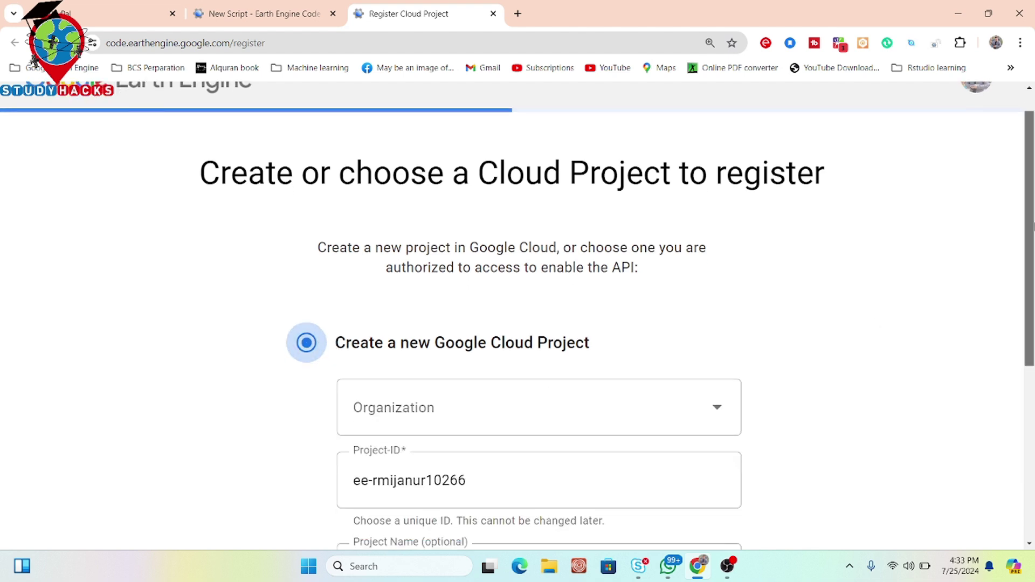
pyautogui.scroll(-2, 1031, 272)
pyautogui.click(723, 229)
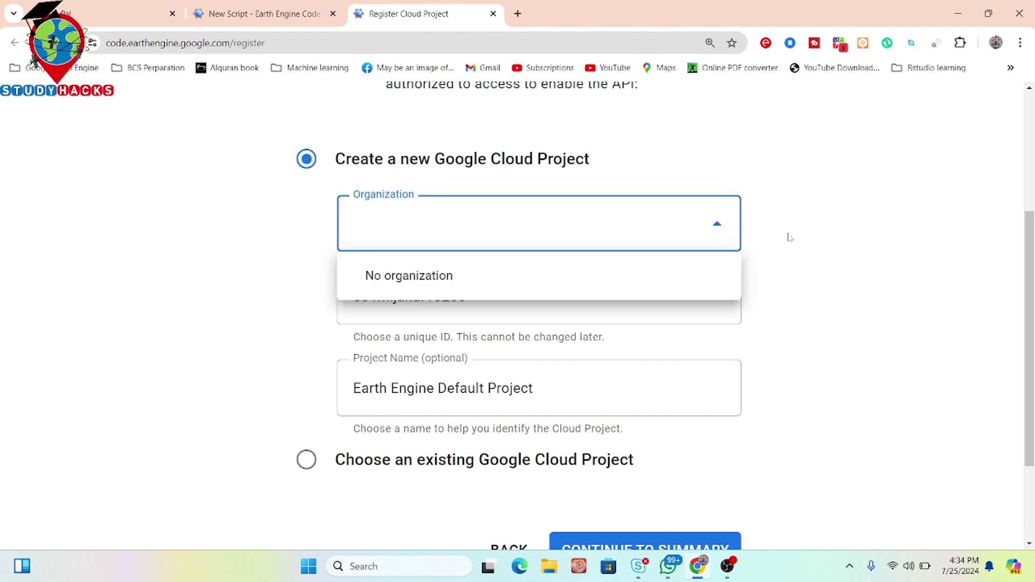
pyautogui.click(815, 251)
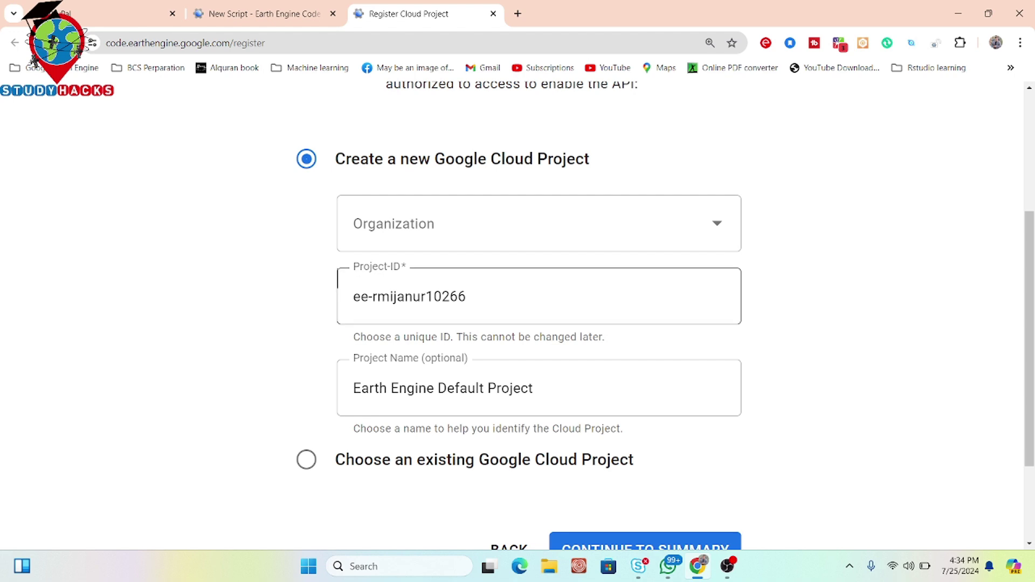
# Step: Replace the default project ID with a custom 'ee-' ID, keeping the name Earth Engine Default Project
pyautogui.click(466, 297)
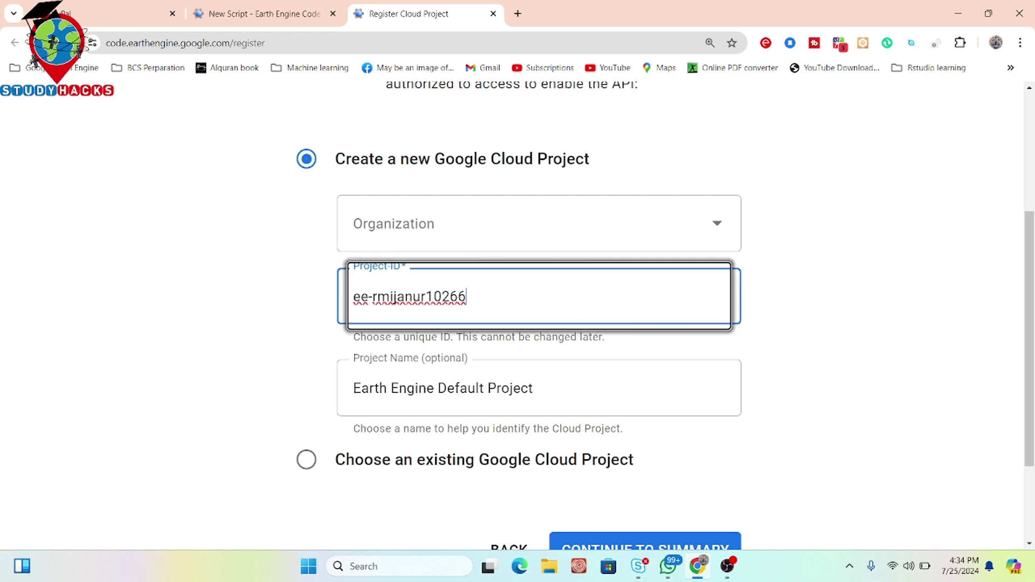
pyautogui.press('BackSpace')
pyautogui.press('BackSpace')
pyautogui.press('BackSpace')
pyautogui.press('BackSpace')
pyautogui.press('BackSpace')
pyautogui.press('BackSpace')
pyautogui.press('BackSpace')
pyautogui.press('BackSpace')
pyautogui.press('BackSpace')
pyautogui.press('BackSpace')
pyautogui.press('BackSpace')
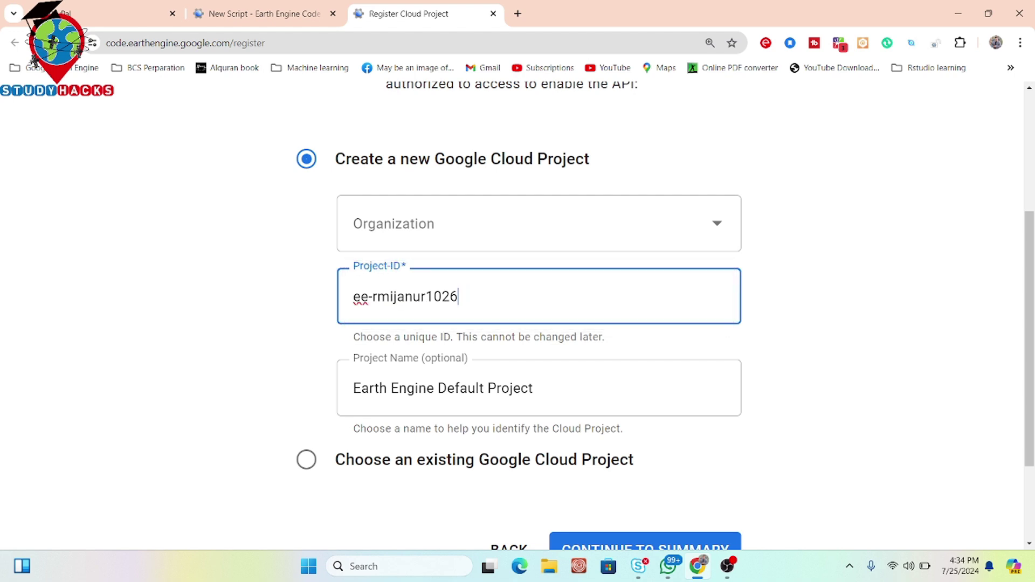
pyautogui.press('BackSpace')
pyautogui.press('BackSpace')
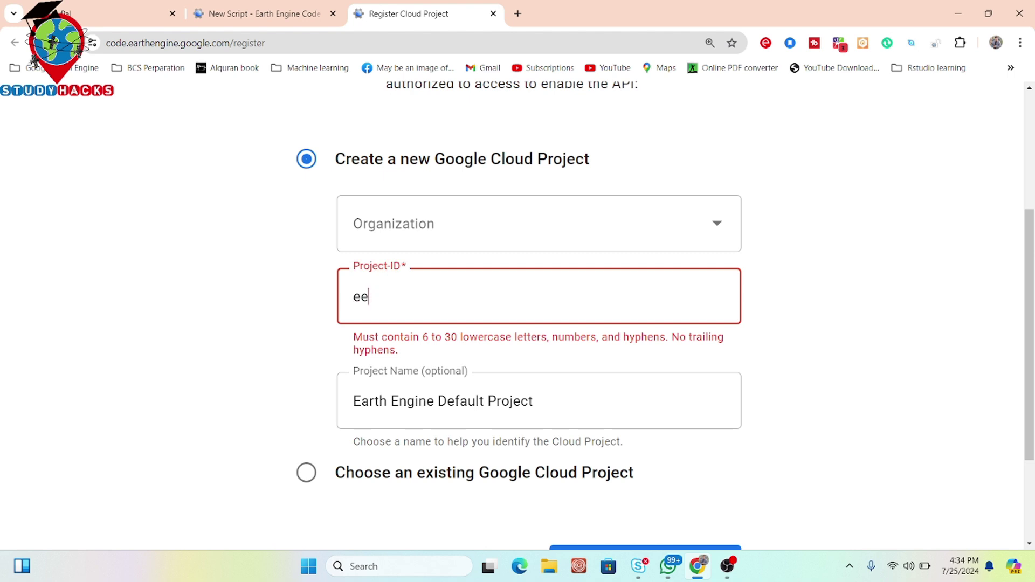
pyautogui.write('mijan')
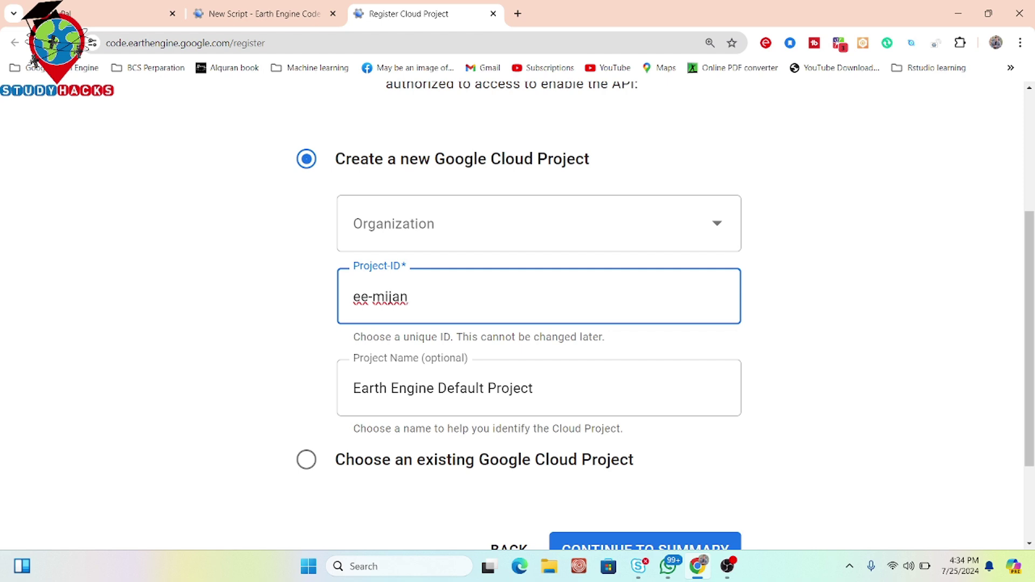
pyautogui.write('gisrd')
pyautogui.press('BackSpace')
pyautogui.write('s')
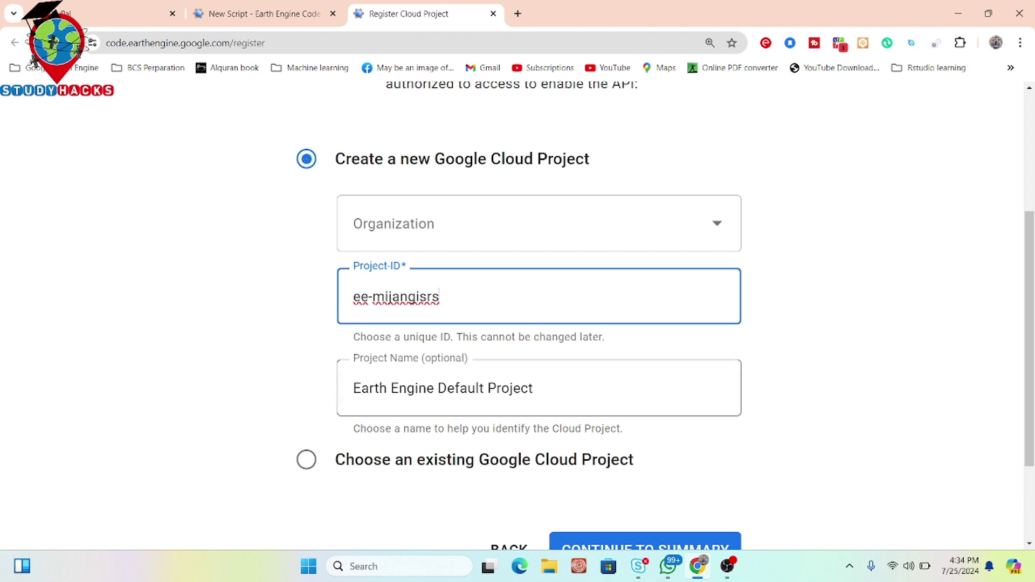
pyautogui.click(467, 388)
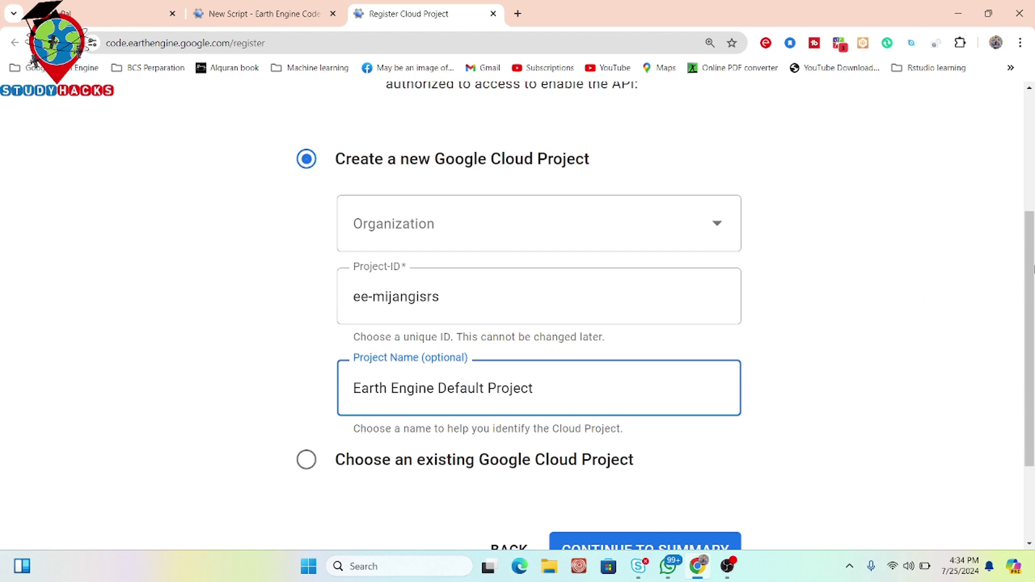
pyautogui.scroll(-2, 1034, 252)
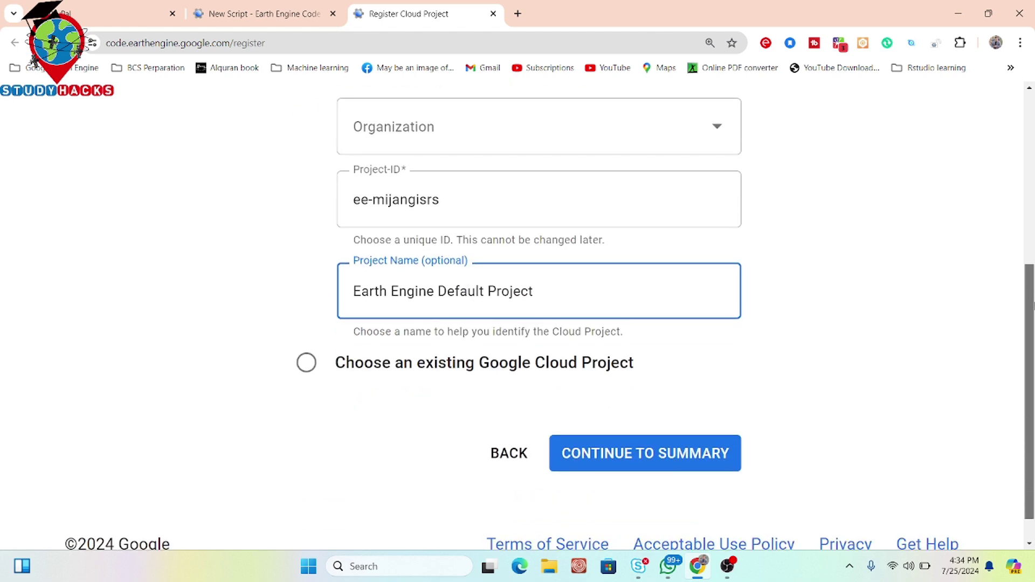
# Step: Continue to the Confirm your Cloud Project information summary page
pyautogui.click(650, 453)
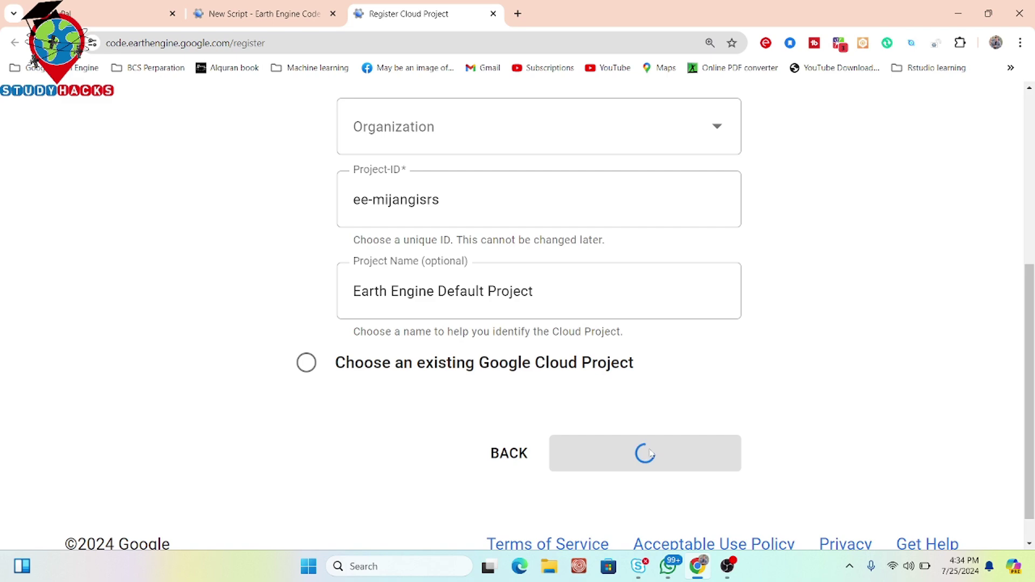
pyautogui.scroll(-1, 1030, 420)
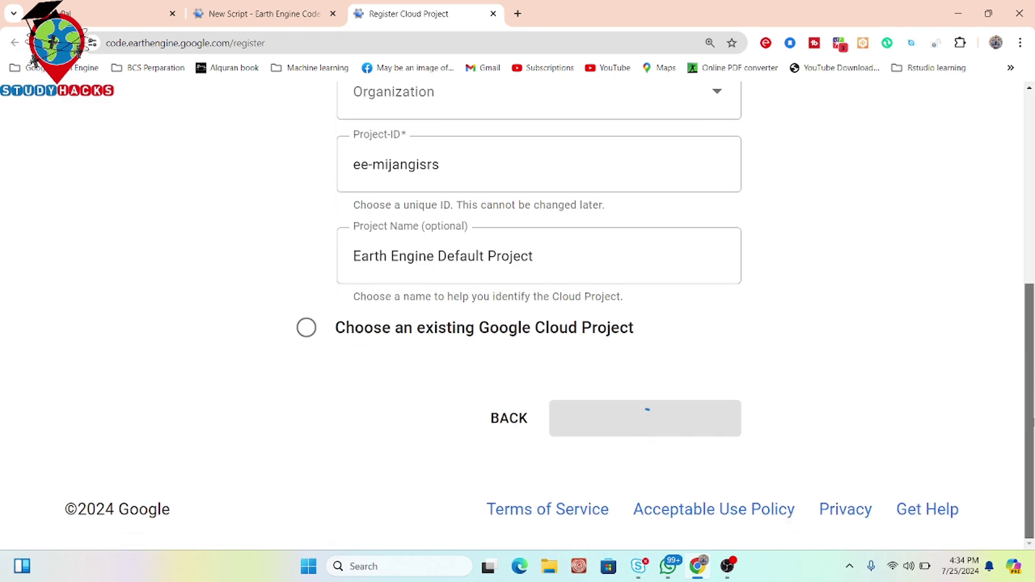
pyautogui.moveTo(1033, 423); pyautogui.dragTo(1032, 372)
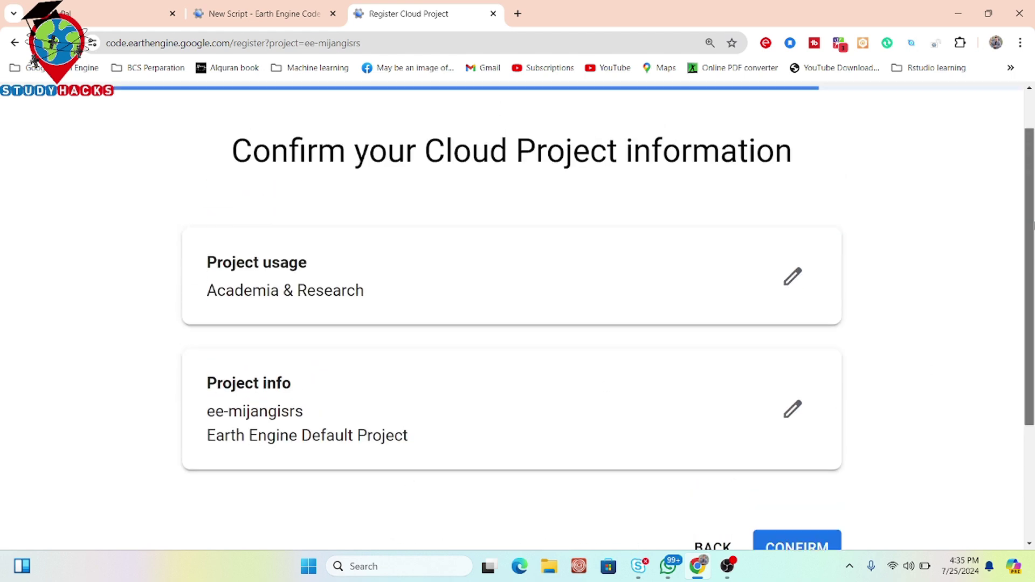
# Step: Review the new project ID on the summary and confirm the registration
pyautogui.scroll(1, 1032, 225)
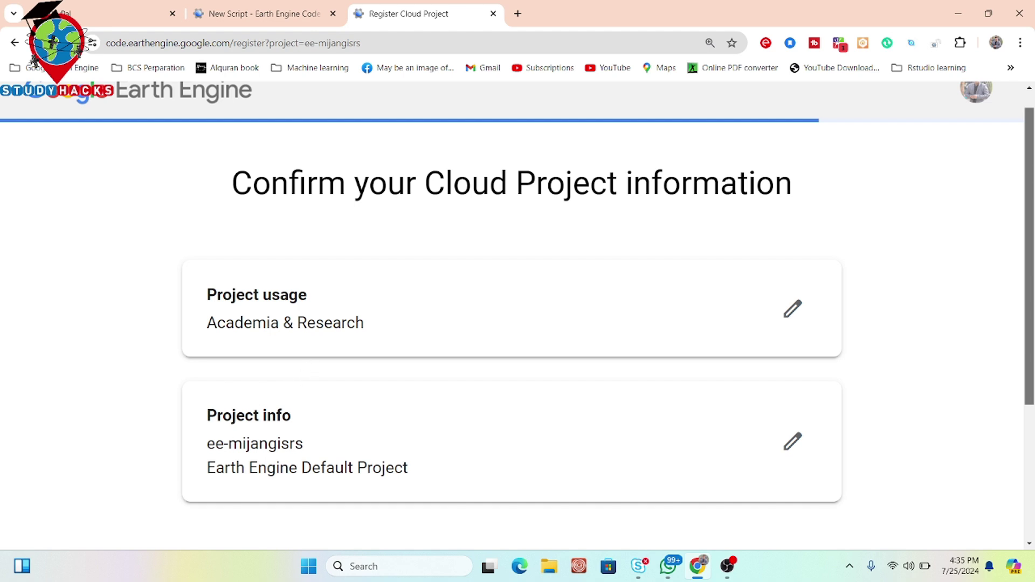
pyautogui.moveTo(207, 443); pyautogui.dragTo(313, 449)
pyautogui.click(318, 450)
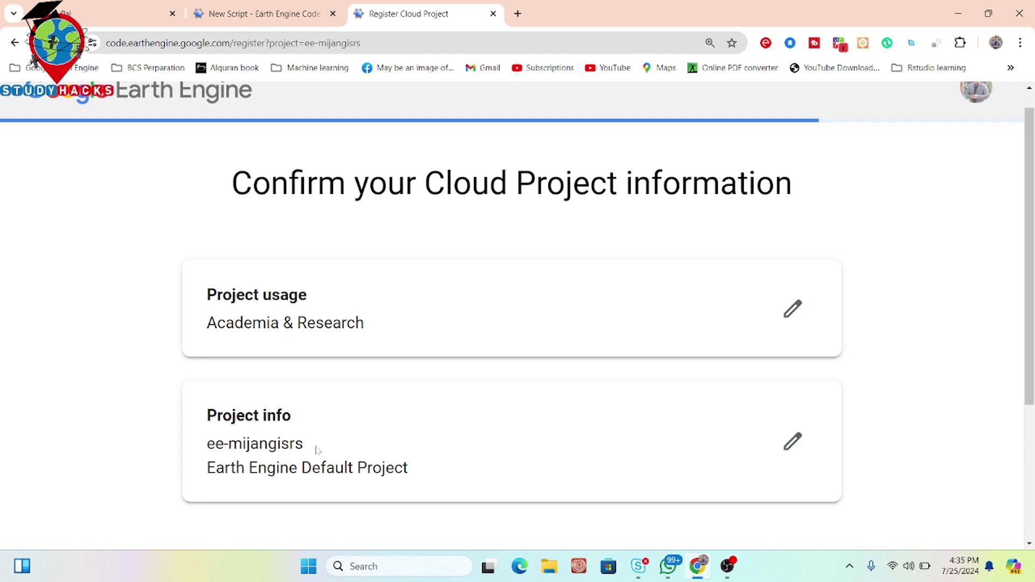
pyautogui.scroll(-3, 518, 280)
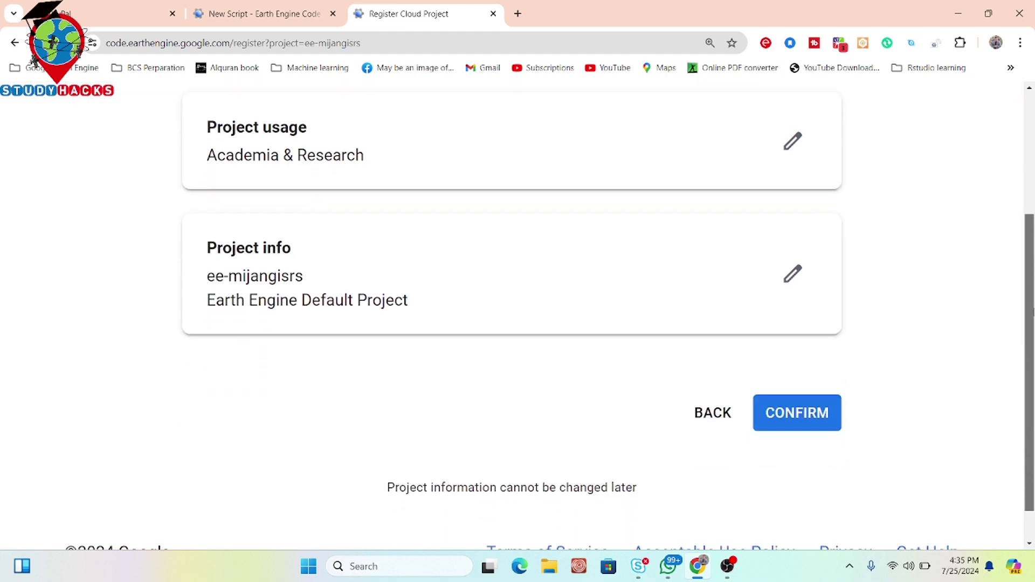
pyautogui.click(817, 403)
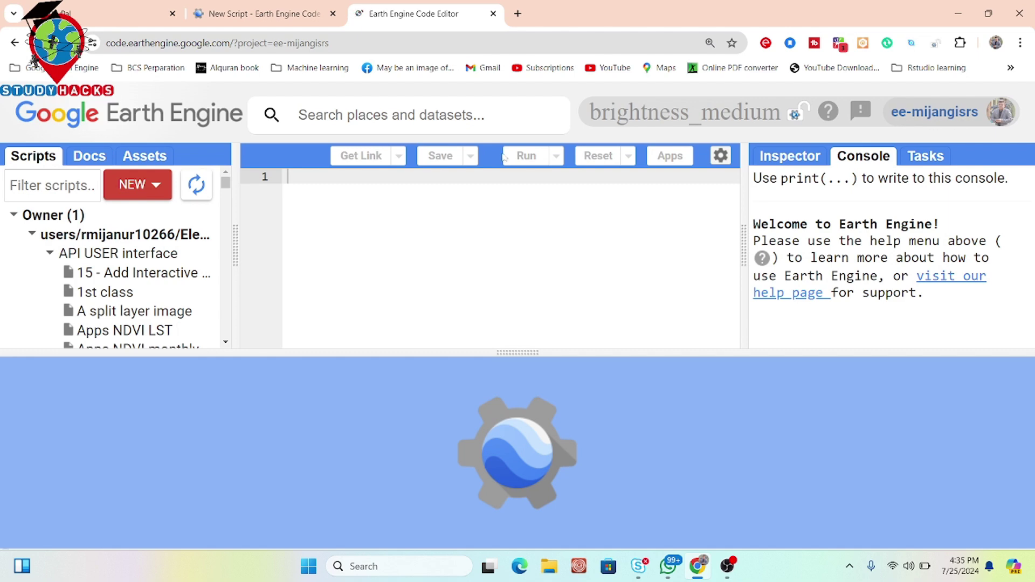
# Step: Open the Assets panel to see the new project listed under Cloud Assets
pyautogui.click(143, 156)
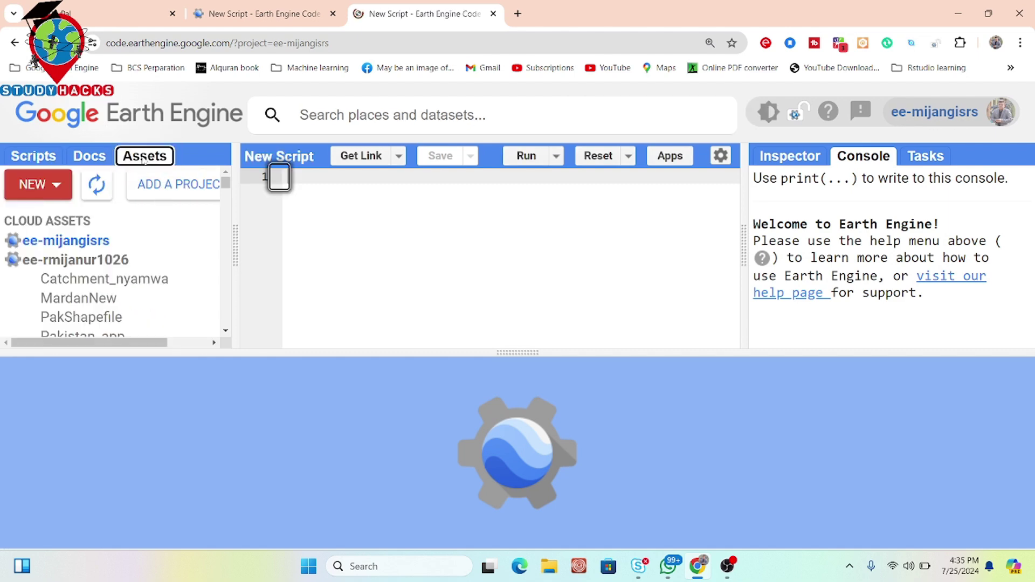